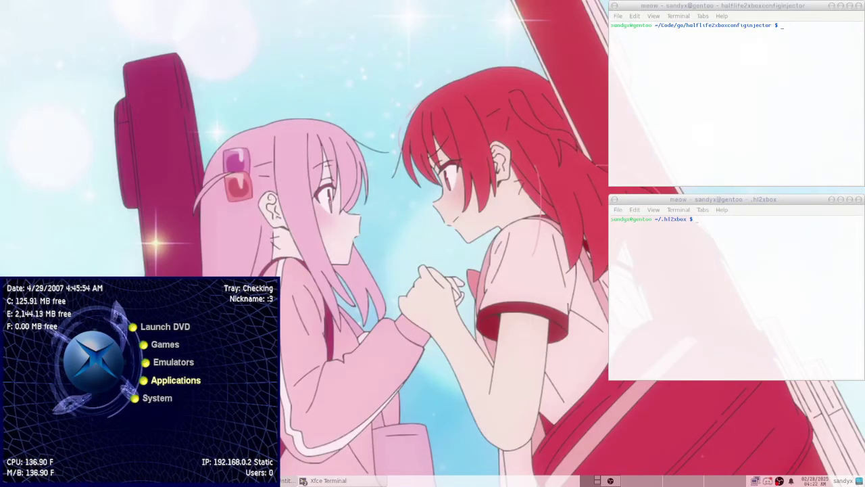
pyautogui.press('Up')
pyautogui.press('Up')
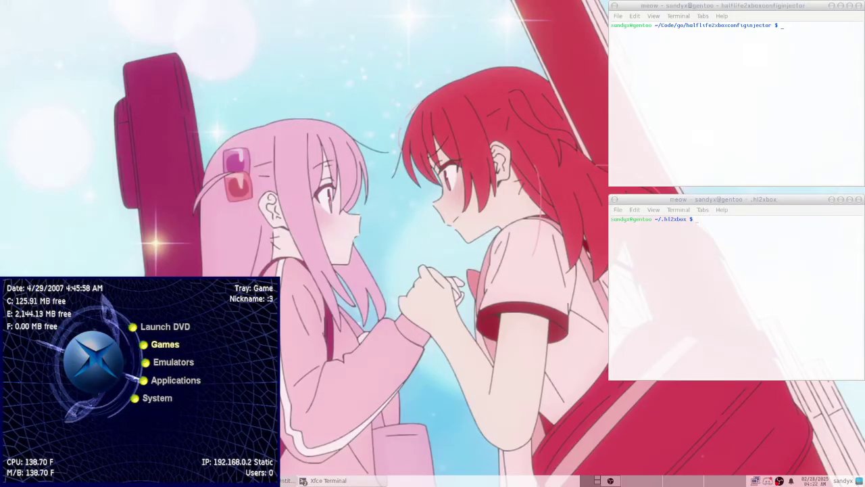
pyautogui.press('Down')
pyautogui.press('Down')
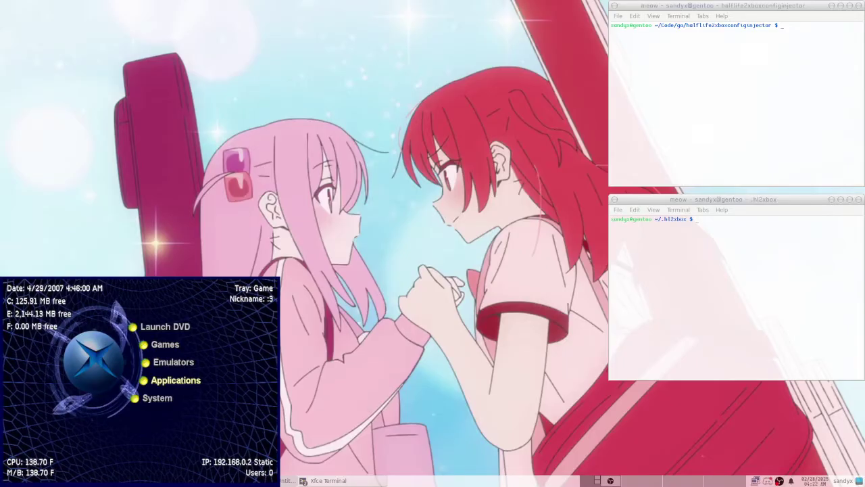
pyautogui.press('Up')
pyautogui.press('Up')
pyautogui.press('Return')
pyautogui.press('Escape')
# - Open the File Explorer from the Xbox dashboard
pyautogui.press('Down')
pyautogui.press('Down')
pyautogui.press('Down')
pyautogui.press('Down')
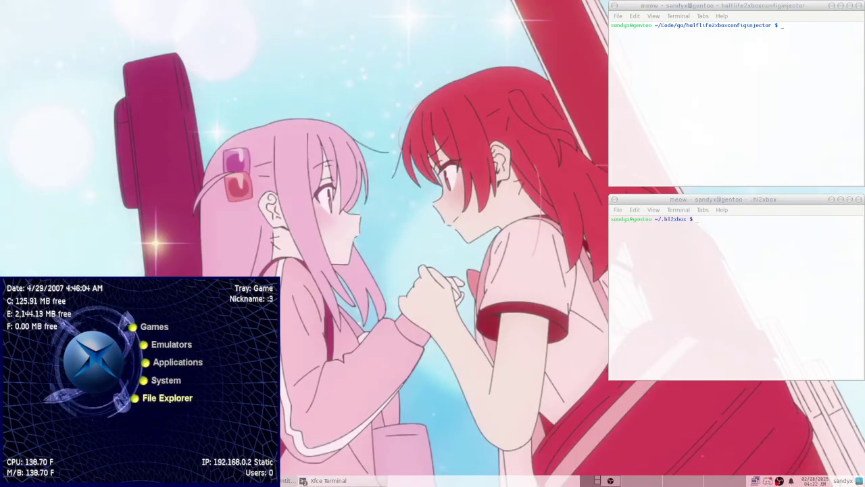
pyautogui.press('Return')
# - Browse to the Z drive and open its hl2\hl2x folder
pyautogui.press('Down')
pyautogui.press('Down')
pyautogui.press('Down')
pyautogui.press('Up')
pyautogui.press('Up')
pyautogui.press('Up')
pyautogui.press('Down')
pyautogui.press('Down')
pyautogui.press('Down')
pyautogui.press('Down')
pyautogui.press('Down')
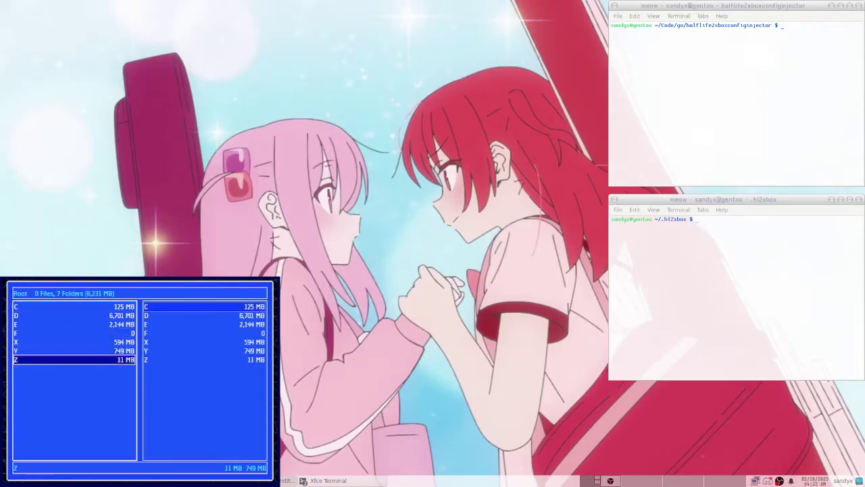
pyautogui.press('Return')
pyautogui.press('Down')
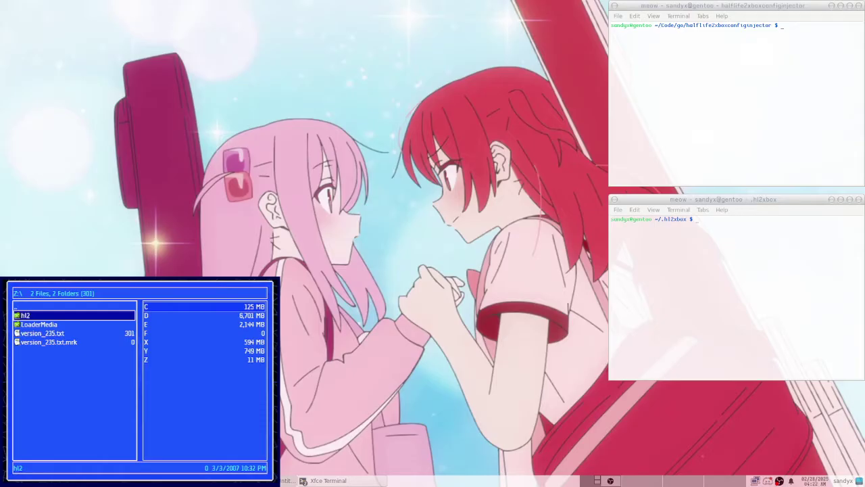
pyautogui.press('Return')
pyautogui.press('Down')
pyautogui.press('Return')
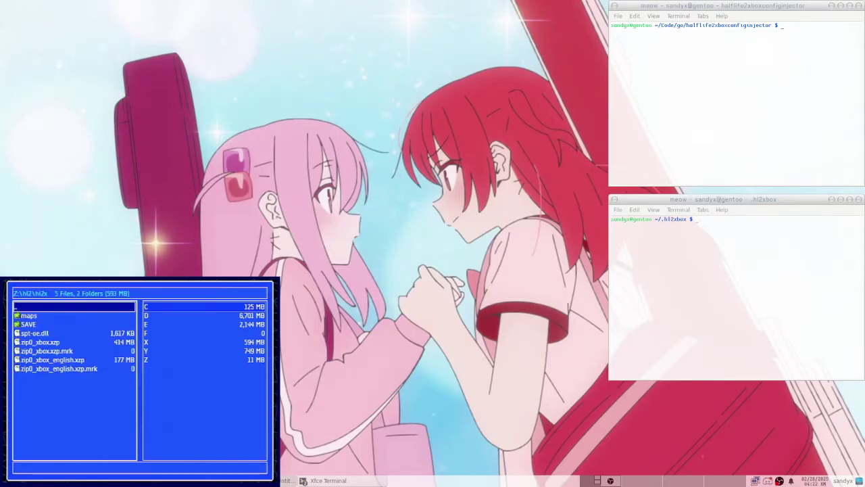
# - Highlight the zip0_xbox.xzp archive in Z:\hl2\hl2x
pyautogui.press('Down')
pyautogui.press('Down')
pyautogui.press('Down')
pyautogui.press('Down')
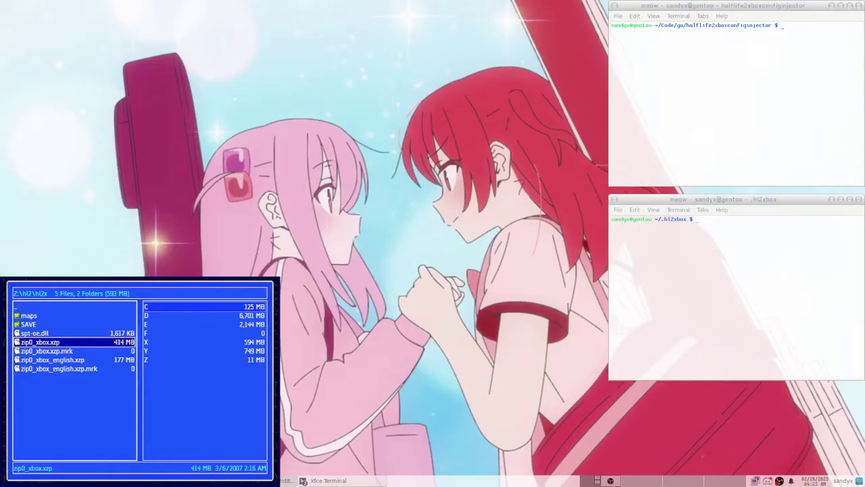
# - Leave the hl2x folder for the drive list and open the E drive
pyautogui.press('BackSpace')
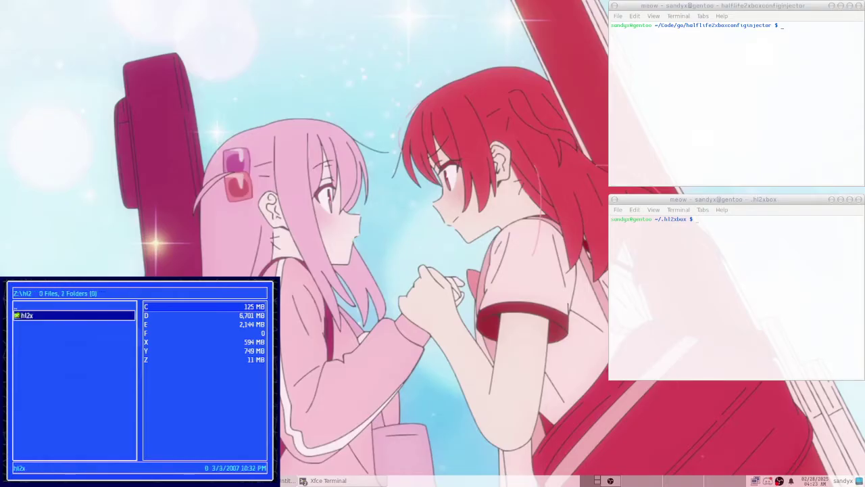
pyautogui.press('BackSpace')
pyautogui.press('BackSpace')
pyautogui.press('Up')
pyautogui.press('Up')
pyautogui.press('Up')
pyautogui.press('Up')
pyautogui.press('Return')
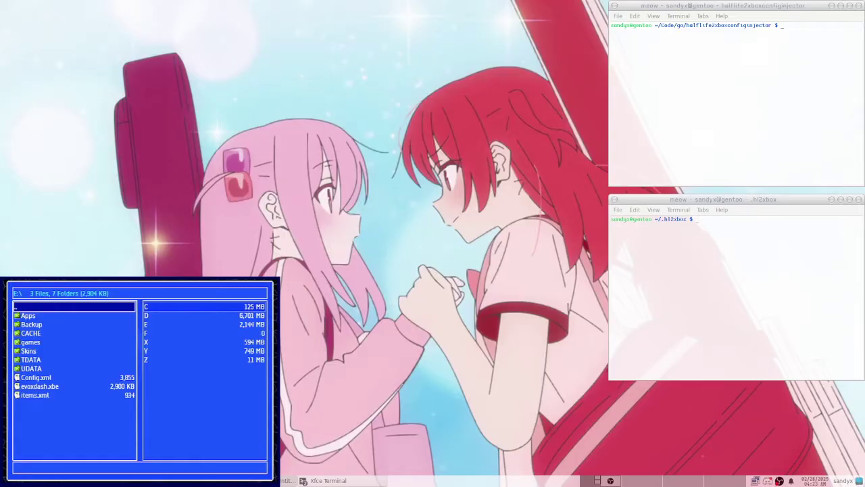
# - Open the TDATA folder on the E drive
pyautogui.press('Down')
pyautogui.press('Down')
pyautogui.press('Down')
pyautogui.press('Down')
pyautogui.press('Down')
pyautogui.press('Down')
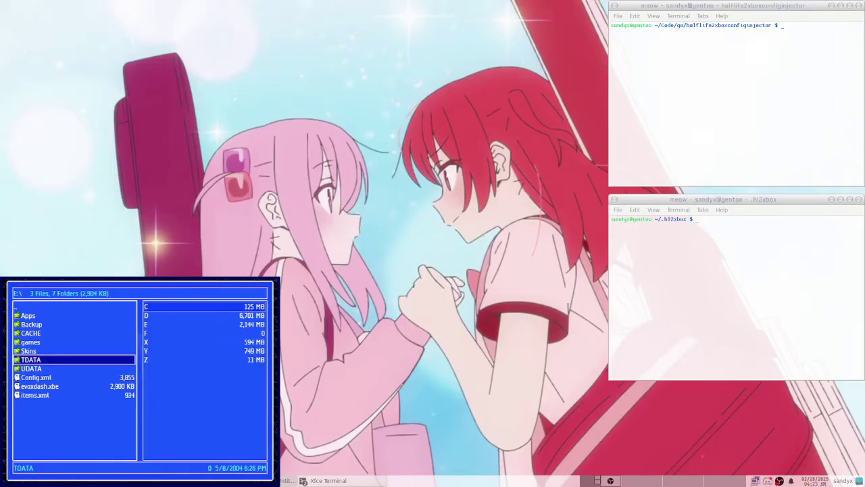
pyautogui.press('Return')
# - Open the 45410091 title folder inside E:\TDATA
pyautogui.press('Down')
pyautogui.press('Down')
pyautogui.press('Down')
pyautogui.press('Down')
pyautogui.press('Down')
pyautogui.press('Down')
pyautogui.press('Down')
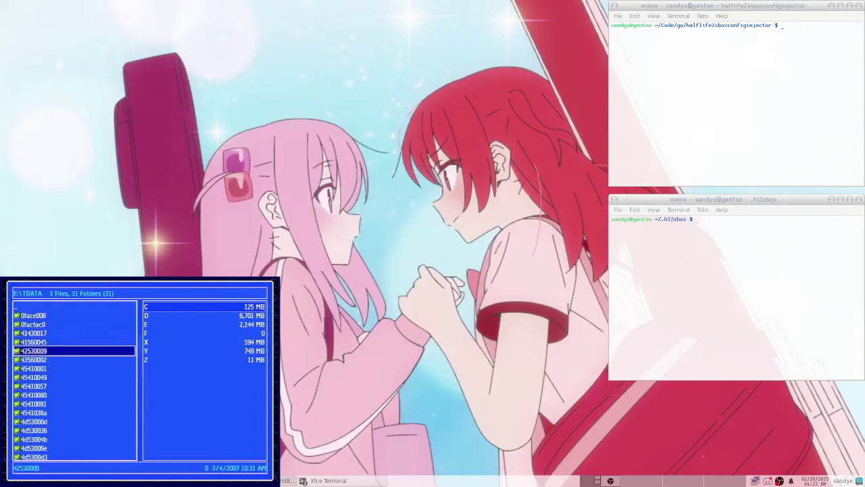
pyautogui.press('Down')
pyautogui.press('Down')
pyautogui.press('Down')
pyautogui.press('Down')
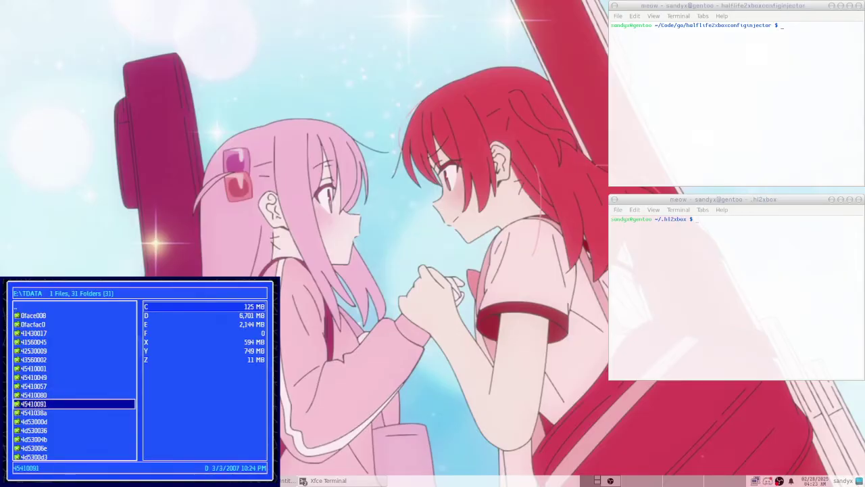
pyautogui.press('Return')
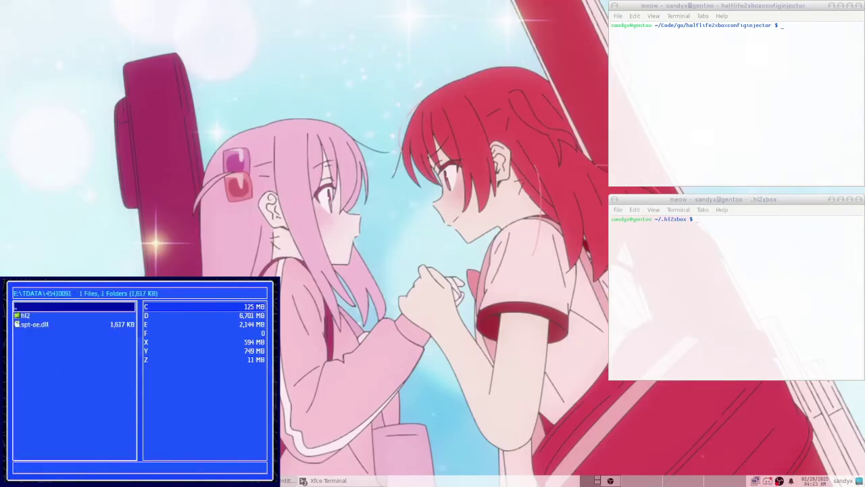
# - Open the hl2\hl2x\cfg subfolder of the 45410091 title folder
pyautogui.press('Down')
pyautogui.press('Return')
pyautogui.press('Down')
pyautogui.press('Return')
pyautogui.press('Down')
pyautogui.press('Return')
# - Highlight xboxuser.cfg at the end of the cfg file list
pyautogui.press('Down')
pyautogui.press('Down')
pyautogui.press('Down')
pyautogui.press('Down')
pyautogui.press('Down')
pyautogui.press('Down')
pyautogui.press('Down')
pyautogui.press('Down')
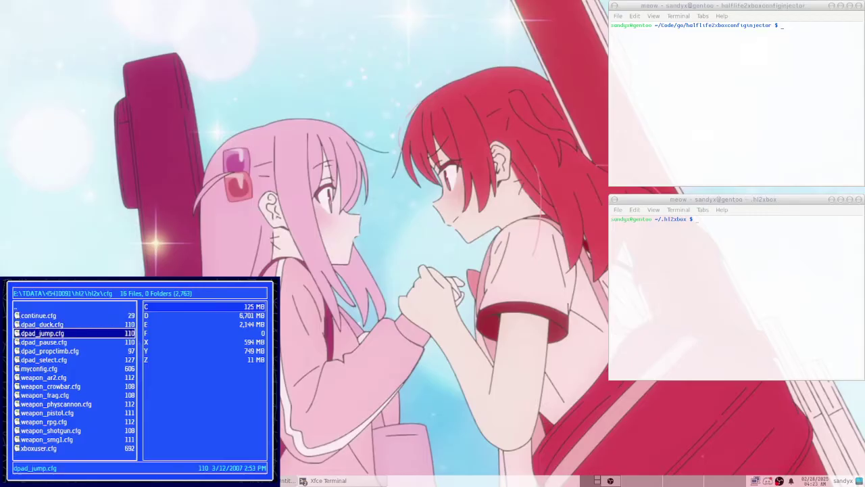
pyautogui.press('Down')
pyautogui.press('Down')
pyautogui.press('Down')
pyautogui.press('Down')
pyautogui.press('Down')
pyautogui.press('Down')
pyautogui.press('Down')
pyautogui.press('Down')
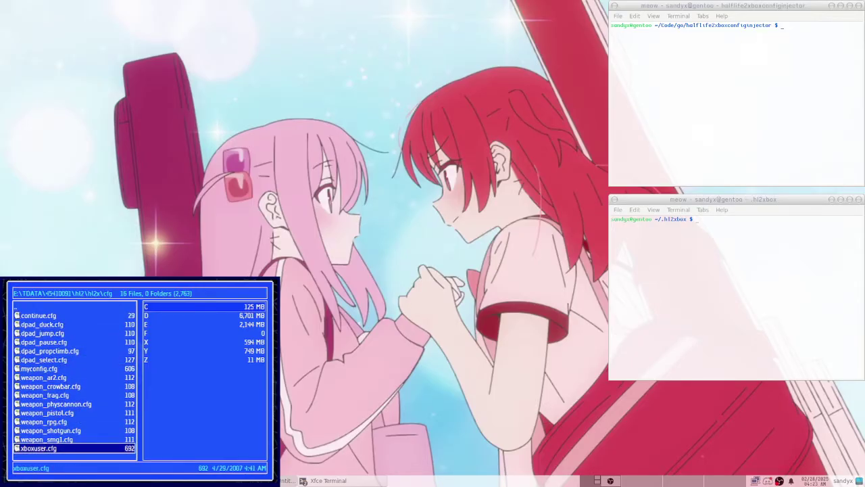
# - Print the contents of the local xboxuser.cfg with cat in the .hl2xbox terminal
pyautogui.click(628, 305)
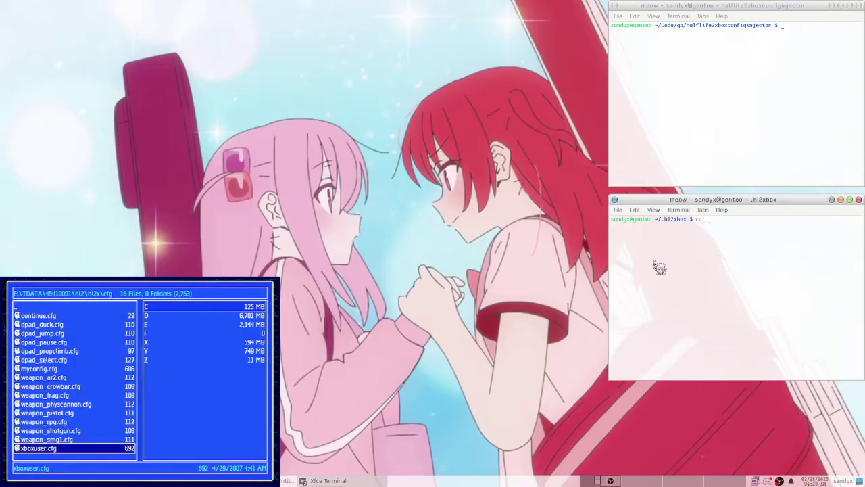
pyautogui.write('cat xb')
pyautogui.press('Tab')
pyautogui.press('Return')
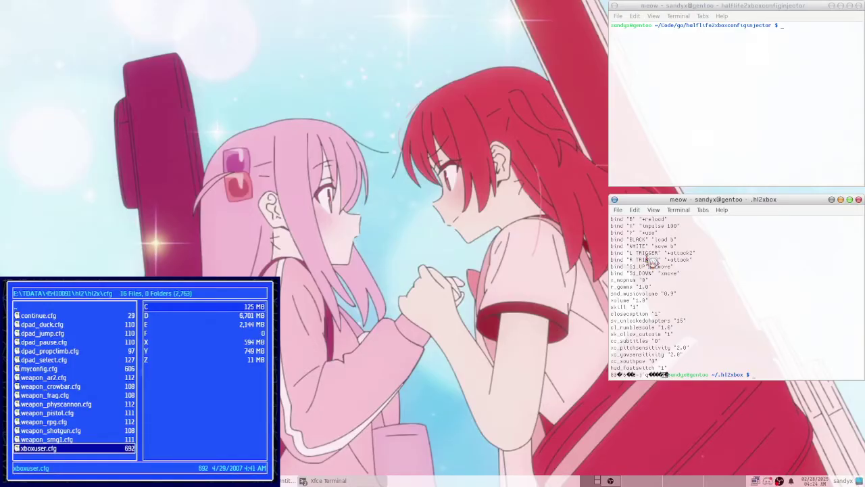
# - Run ./insert_linux config.cfg zip0_xbox.xzp in the halflife2xboxconfiginjector terminal to inject the config into the archive
pyautogui.click(627, 164)
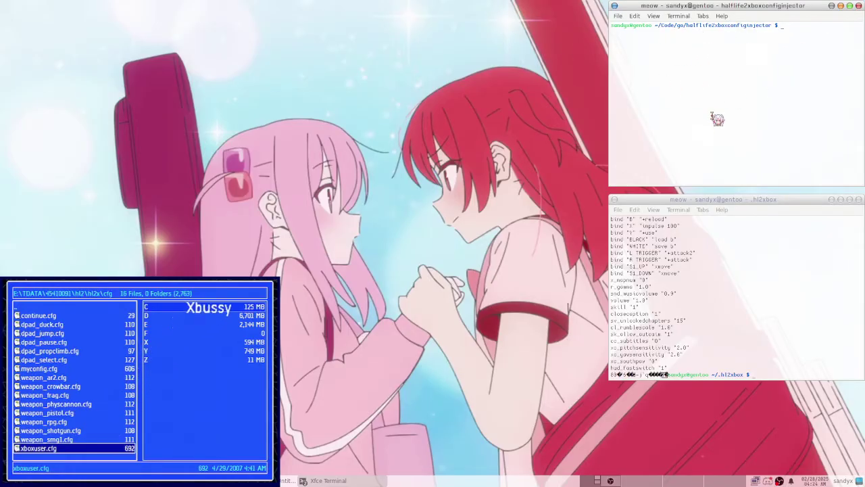
pyautogui.write('./')
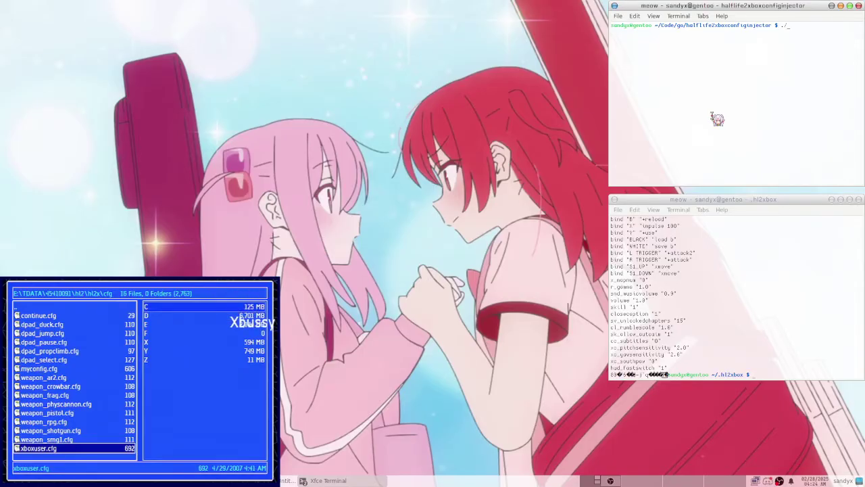
pyautogui.write('reset')
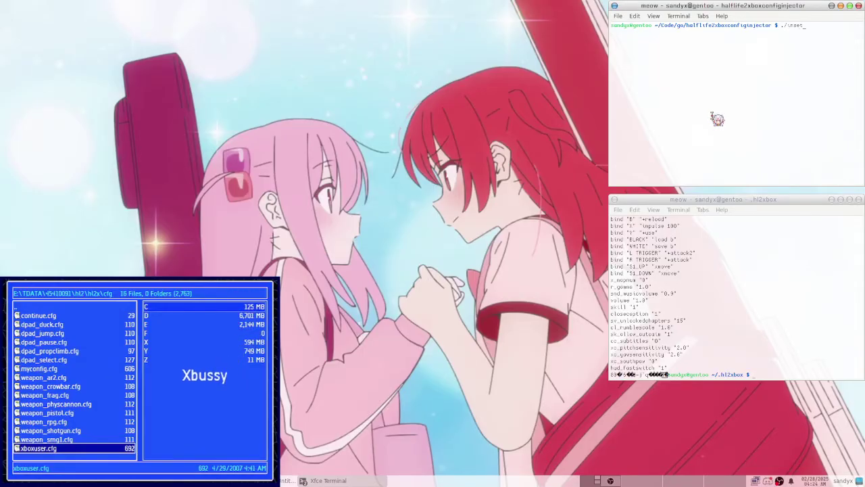
pyautogui.write('t_lin')
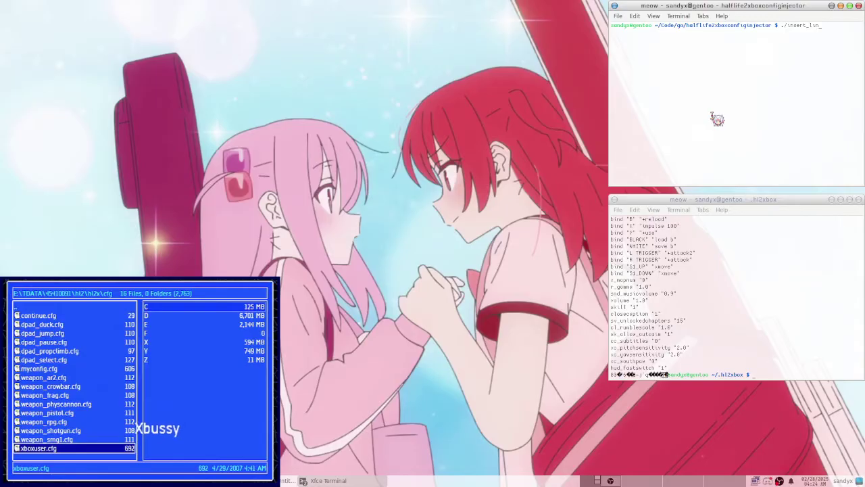
pyautogui.write('ex')
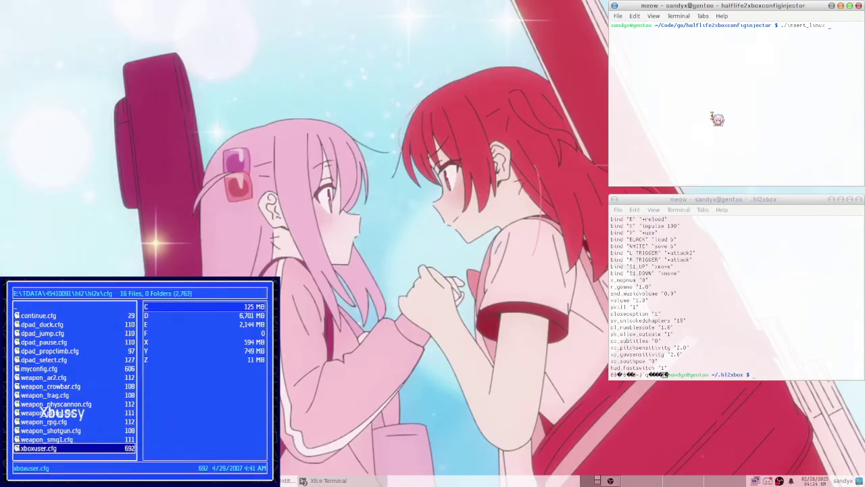
pyautogui.write(' config.')
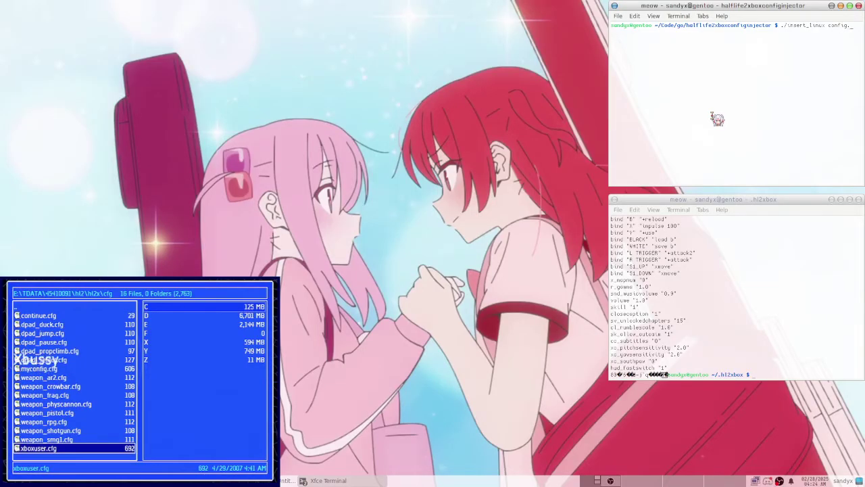
pyautogui.write('cfg')
pyautogui.press('Return')
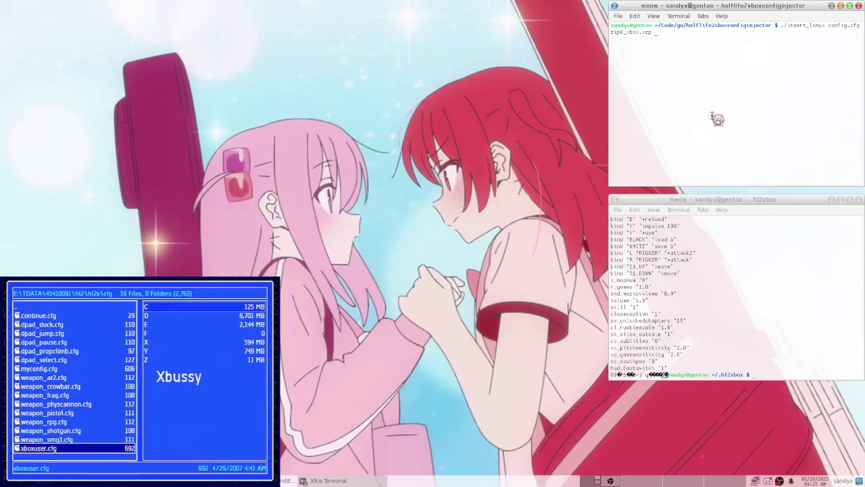
pyautogui.press('Return')
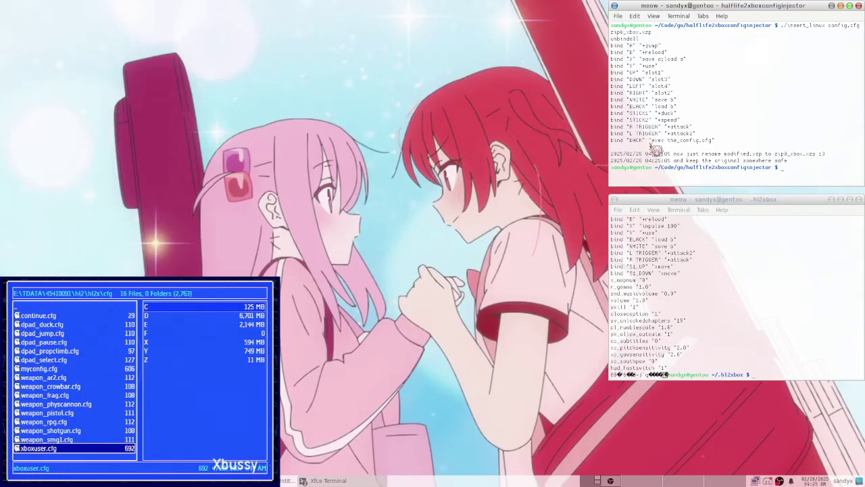
# - Examine the injector output, including the instructions for renaming modified.xzp to zip0_xbox.xzp and the BACK button binding
pyautogui.moveTo(724, 154); pyautogui.dragTo(761, 156)
pyautogui.click(777, 162)
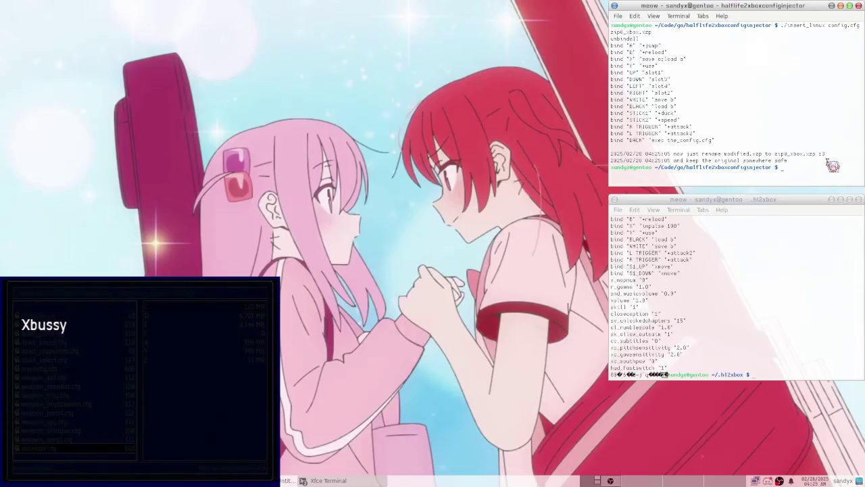
pyautogui.moveTo(702, 167); pyautogui.dragTo(743, 150)
pyautogui.click(798, 165)
pyautogui.moveTo(798, 166); pyautogui.dragTo(707, 152)
pyautogui.click(800, 142)
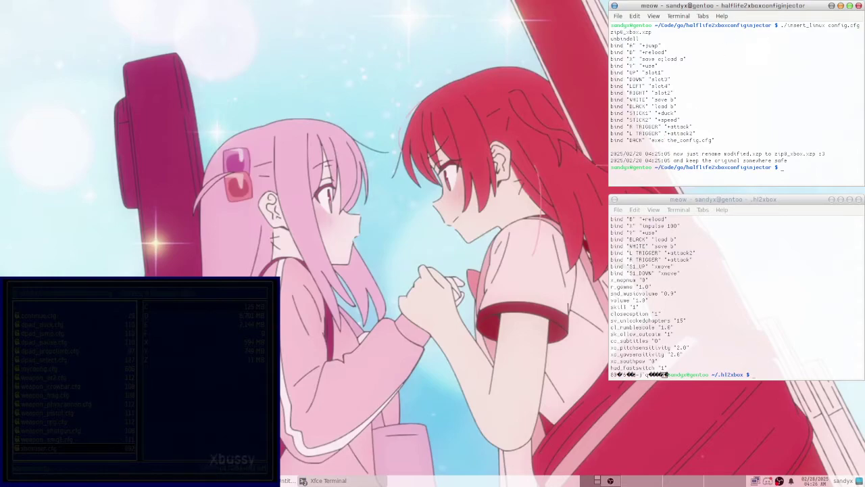
pyautogui.moveTo(714, 140); pyautogui.dragTo(623, 142)
pyautogui.click(685, 140)
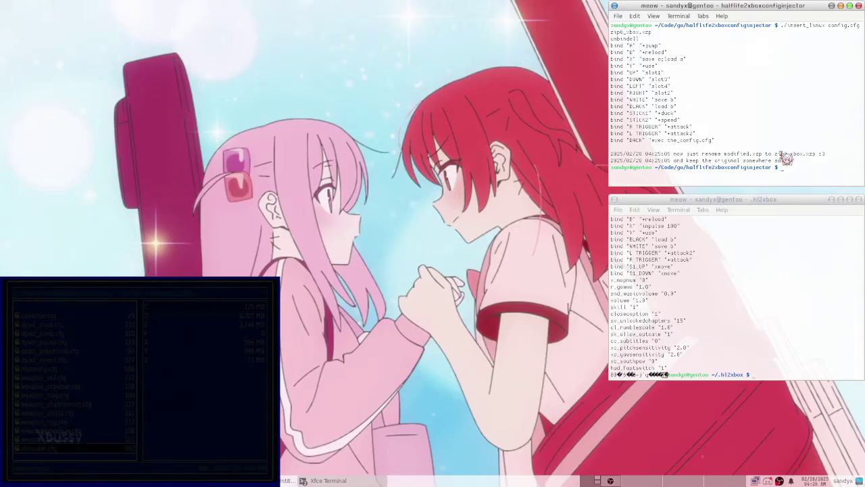
# - Go back up from the cfg folder to E:\TDATA in the Xbox File Explorer
pyautogui.click(719, 293)
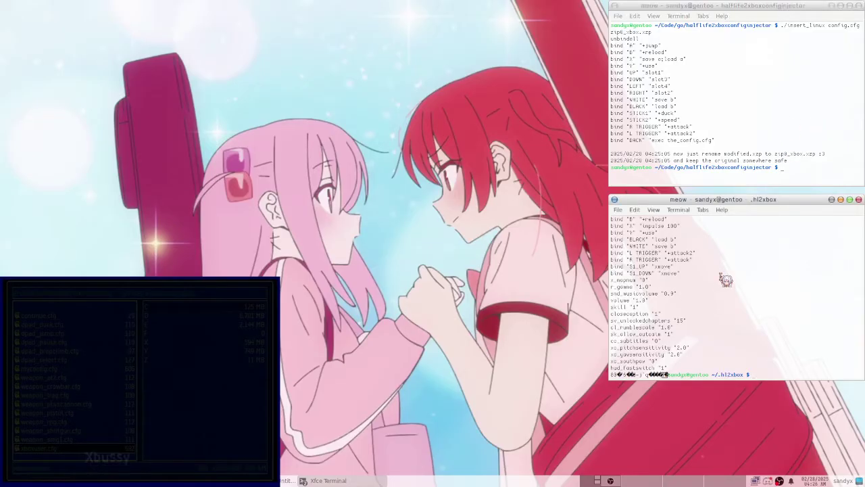
pyautogui.press('BackSpace')
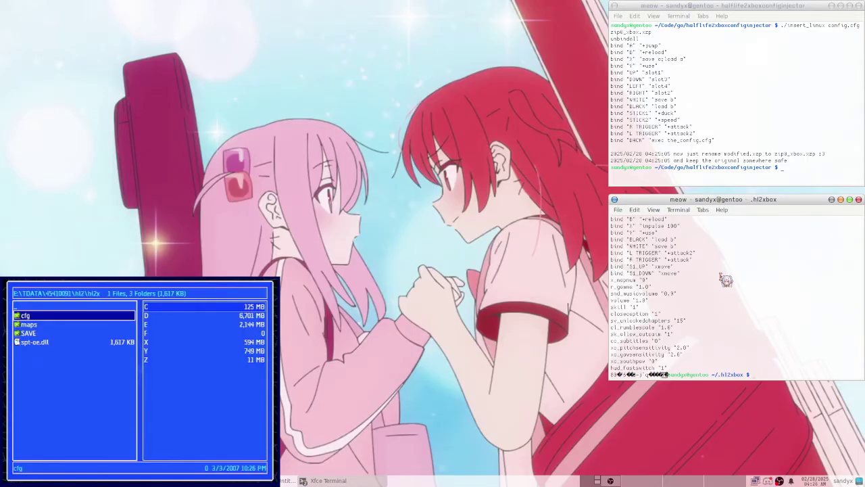
pyautogui.press('BackSpace')
pyautogui.press('BackSpace')
pyautogui.press('BackSpace')
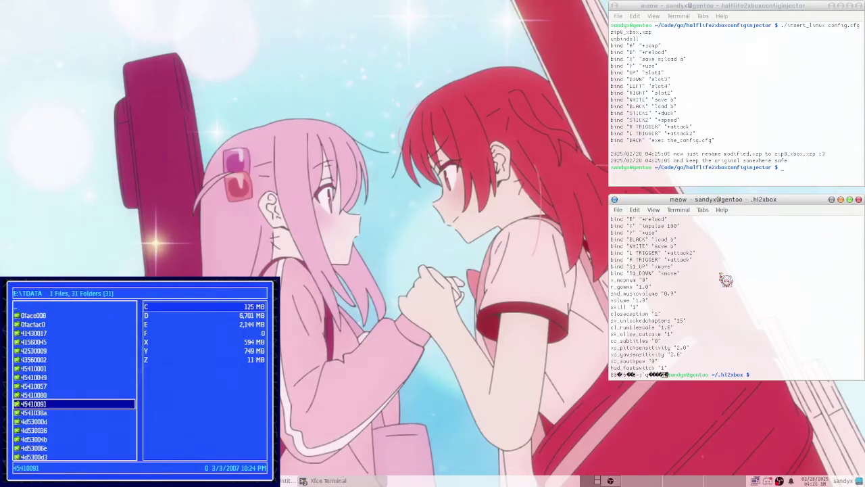
# - Reopen the cfg folder through 45410091\hl2\hl2x
pyautogui.press('Return')
pyautogui.press('Return')
pyautogui.press('Return')
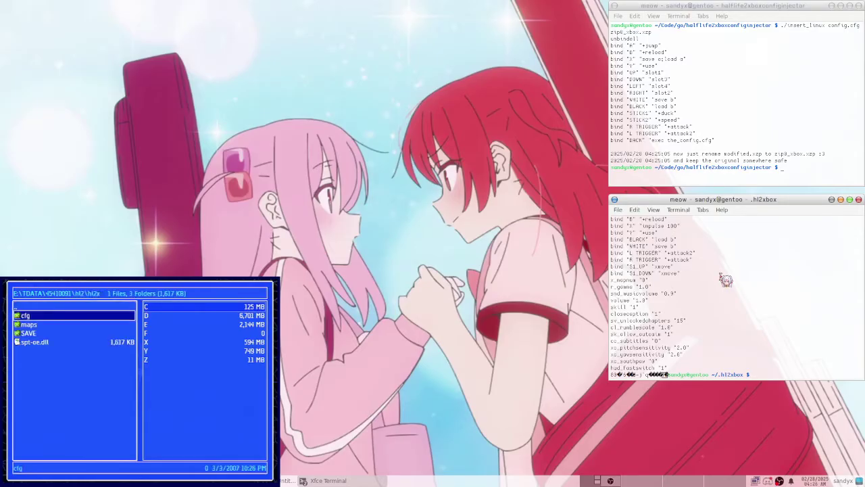
pyautogui.press('Return')
# - Go through the cfg folder's files from continue.cfg down to xboxuser.cfg
pyautogui.press('Down')
pyautogui.press('Down')
pyautogui.press('Down')
pyautogui.press('Down')
pyautogui.press('Down')
pyautogui.press('Down')
pyautogui.press('Down')
pyautogui.press('Down')
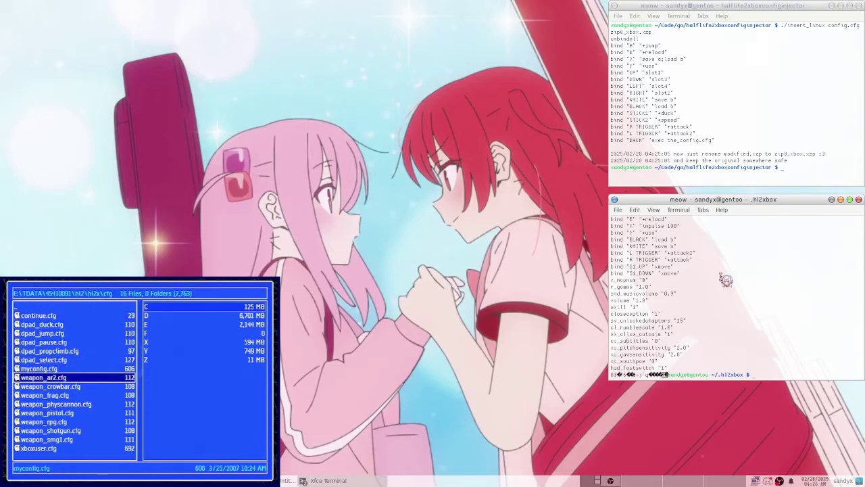
pyautogui.press('Down')
pyautogui.press('Down')
pyautogui.press('Down')
pyautogui.press('Down')
pyautogui.press('Down')
pyautogui.press('Down')
pyautogui.press('Down')
pyautogui.press('Down')
pyautogui.press('Up')
pyautogui.press('Down')
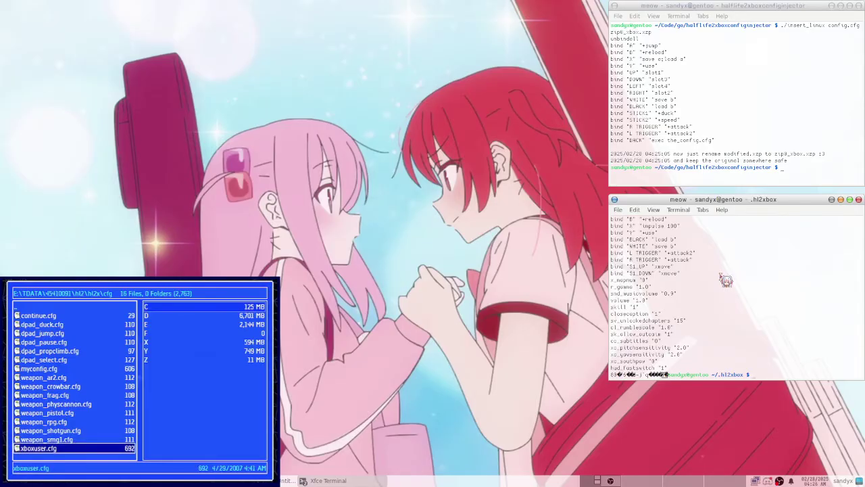
# - Open myconfig.cfg from the cfg folder in the Xbox text editor
pyautogui.press('Up')
pyautogui.press('Up')
pyautogui.press('Up')
pyautogui.press('Up')
pyautogui.press('Up')
pyautogui.press('Up')
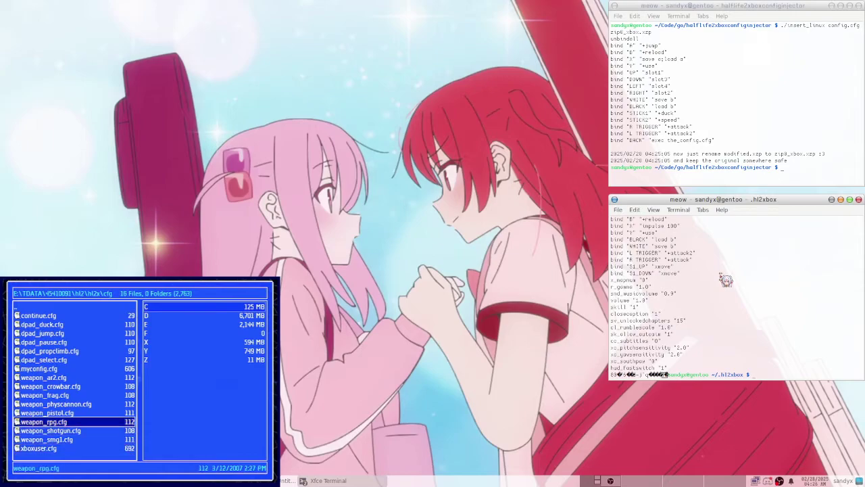
pyautogui.press('Up')
pyautogui.press('Up')
pyautogui.press('Up')
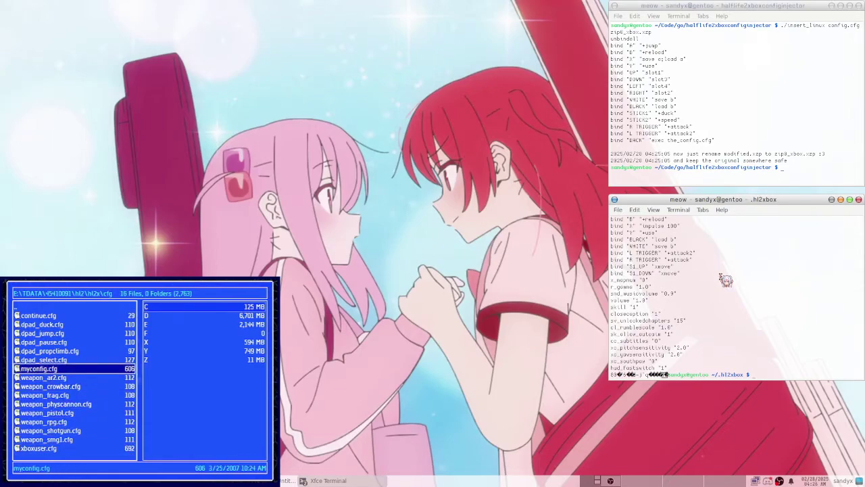
pyautogui.press('Return')
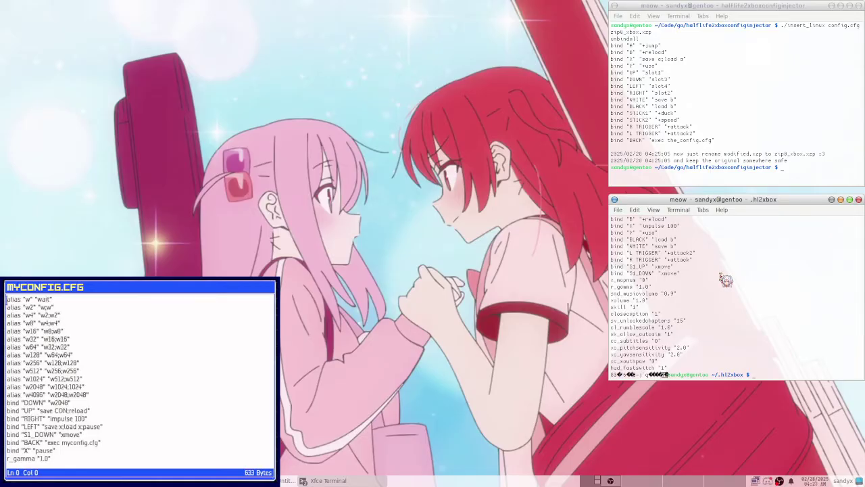
# - Read through the chained wait aliases in myconfig.cfg, from "w" down to "w4096"
pyautogui.press('Up')
pyautogui.press('Up')
pyautogui.press('Down')
pyautogui.hotkey('ctrl', 'Right')
pyautogui.hotkey('ctrl', 'Right')
pyautogui.press('Down')
pyautogui.press('Down')
pyautogui.press('Left')
pyautogui.press('Down')
pyautogui.press('Down')
pyautogui.press('Down')
pyautogui.press('Down')
pyautogui.press('Left')
pyautogui.press('Right')
pyautogui.press('Right')
pyautogui.press('Right')
pyautogui.press('Right')
pyautogui.press('Down')
pyautogui.press('Down')
pyautogui.press('Down')
pyautogui.click(44, 354)
pyautogui.click(44, 347)
pyautogui.press('Down')
pyautogui.scroll(-1, 45, 452)
# - Examine the DOWN, UP and RIGHT bindings below the aliases in myconfig.cfg
pyautogui.click(8, 403)
pyautogui.press('Down')
pyautogui.press('Down')
pyautogui.press('Down')
pyautogui.press('Down')
pyautogui.press('Up')
pyautogui.press('Up')
pyautogui.press('Up')
pyautogui.press('Right')
pyautogui.press('Right')
pyautogui.press('Right')
pyautogui.press('Right')
pyautogui.press('Right')
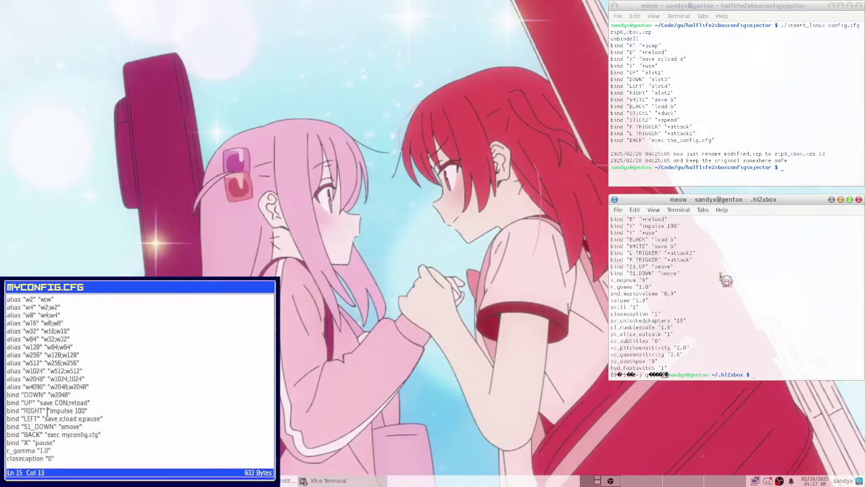
# - Examine the remaining bindings in myconfig.cfg, including LEFT with its save, load and pause commands and S1_DOWN
pyautogui.press('Down')
pyautogui.press('Down')
pyautogui.press('Down')
pyautogui.press('Left')
pyautogui.press('Left')
pyautogui.press('Left')
pyautogui.press('Left')
pyautogui.press('Left')
pyautogui.press('Left')
pyautogui.press('Left')
pyautogui.press('Left')
pyautogui.press('Left')
pyautogui.press('Left')
pyautogui.press('Left')
pyautogui.press('Right')
pyautogui.press('Right')
pyautogui.press('Right')
pyautogui.press('Right')
pyautogui.press('Right')
pyautogui.press('Right')
pyautogui.press('Right')
pyautogui.press('Right')
pyautogui.press('Right')
pyautogui.press('Right')
pyautogui.press('Right')
pyautogui.press('Right')
pyautogui.press('Right')
pyautogui.press('Right')
pyautogui.press('Right')
pyautogui.press('Right')
pyautogui.press('Right')
pyautogui.press('Right')
pyautogui.press('Left')
pyautogui.press('Left')
pyautogui.press('Left')
pyautogui.press('Left')
pyautogui.press('Left')
pyautogui.press('Right')
pyautogui.press('Right')
pyautogui.press('Right')
pyautogui.press('Right')
pyautogui.press('Right')
pyautogui.press('Right')
pyautogui.press('Right')
pyautogui.press('Right')
pyautogui.press('Right')
pyautogui.press('Right')
pyautogui.press('Right')
pyautogui.press('Right')
pyautogui.press('Right')
pyautogui.press('Right')
pyautogui.press('Right')
pyautogui.press('Right')
pyautogui.press('Right')
pyautogui.press('Right')
pyautogui.press('Right')
pyautogui.press('Right')
pyautogui.press('Right')
pyautogui.press('Right')
pyautogui.press('Right')
pyautogui.press('Right')
pyautogui.press('Right')
pyautogui.press('Right')
pyautogui.press('Left')
pyautogui.press('Left')
pyautogui.press('Up')
pyautogui.press('Up')
pyautogui.press('Down')
pyautogui.press('Down')
pyautogui.press('Down')
pyautogui.press('Down')
pyautogui.press('Down')
pyautogui.press('Up')
pyautogui.press('Up')
pyautogui.press('Up')
pyautogui.press('Down')
pyautogui.press('Down')
pyautogui.press('Right')
pyautogui.press('Right')
pyautogui.press('Right')
pyautogui.press('Right')
pyautogui.press('Right')
pyautogui.press('Right')
pyautogui.press('Right')
pyautogui.press('Right')
pyautogui.press('Left')
pyautogui.press('Left')
pyautogui.press('Left')
pyautogui.press('Left')
pyautogui.press('Left')
pyautogui.press('Left')
pyautogui.press('Left')
pyautogui.press('Left')
pyautogui.press('Right')
pyautogui.press('Right')
pyautogui.press('Right')
pyautogui.press('Right')
pyautogui.press('Down')
pyautogui.press('Down')
pyautogui.press('Down')
# - Review the xboxuser.cfg output in the .hl2xbox terminal, from its settings back up to the first bindings
pyautogui.scroll(4, 762, 243)
pyautogui.scroll(-4, 759, 251)
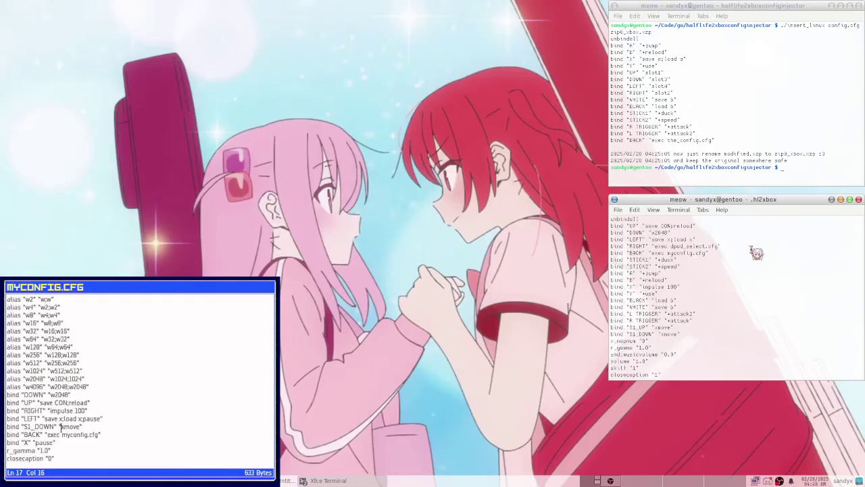
pyautogui.scroll(2, 705, 314)
pyautogui.scroll(-2, 702, 315)
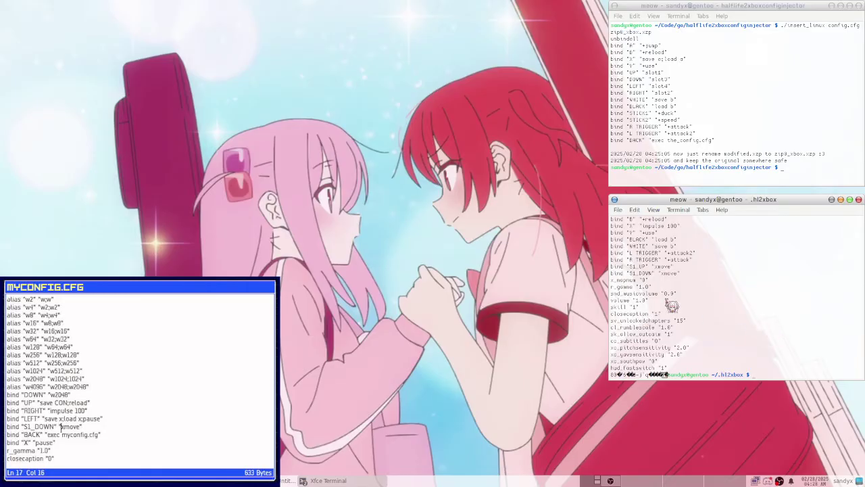
pyautogui.scroll(2, 693, 304)
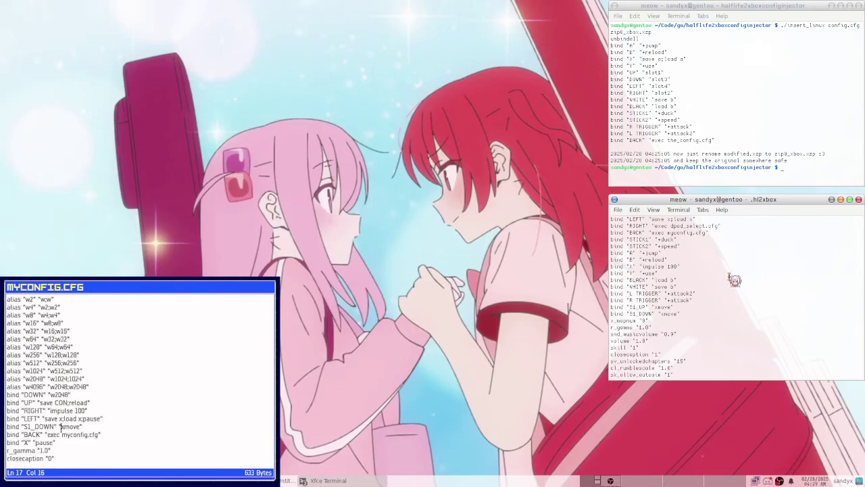
pyautogui.scroll(2, 735, 280)
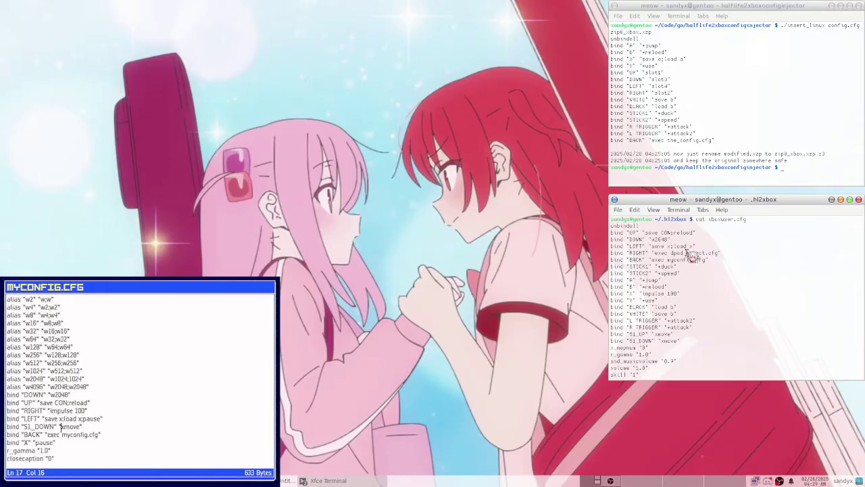
# - Highlight dpad_select in the RIGHT binding of the xboxuser.cfg output to point it out, then clear the selection
pyautogui.moveTo(671, 255); pyautogui.dragTo(705, 254)
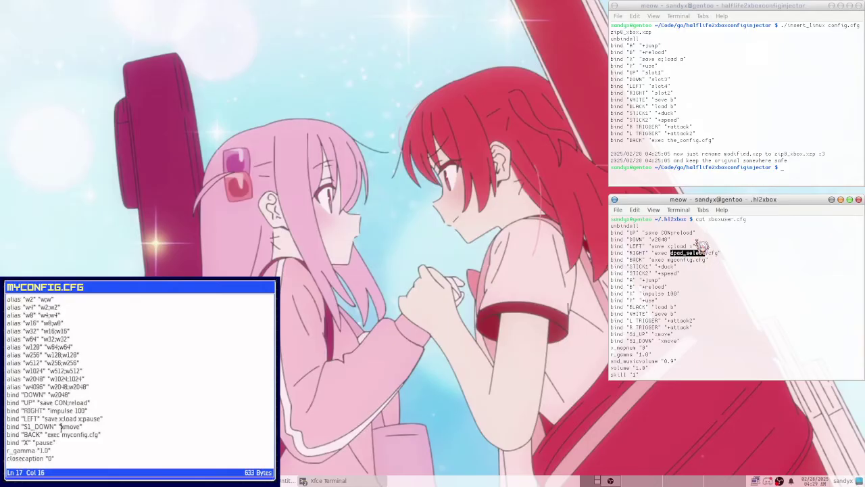
pyautogui.click(689, 255)
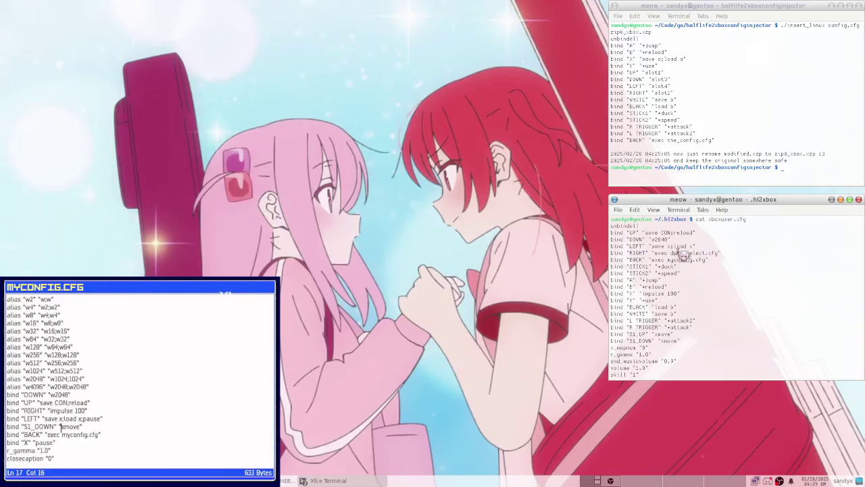
pyautogui.moveTo(670, 254); pyautogui.dragTo(709, 254)
pyautogui.click(708, 255)
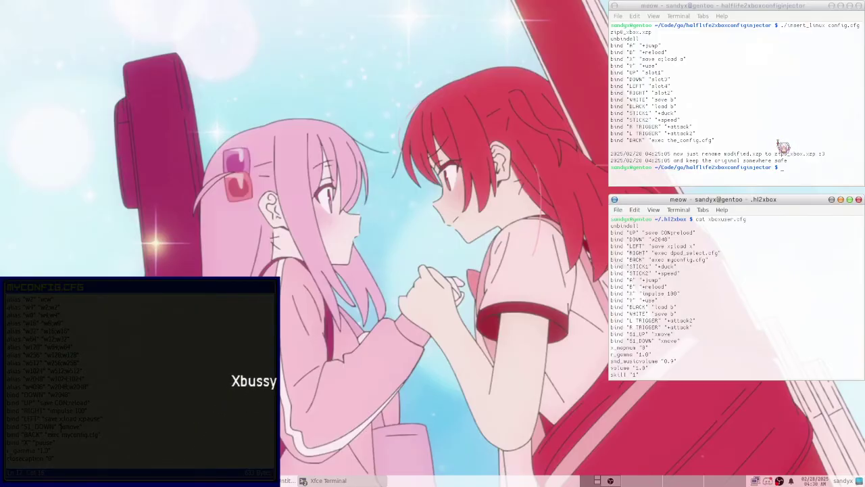
# - Close myconfig.cfg without saving the changes and return to the Xbox dashboard's main menu
pyautogui.moveTo(46, 435)
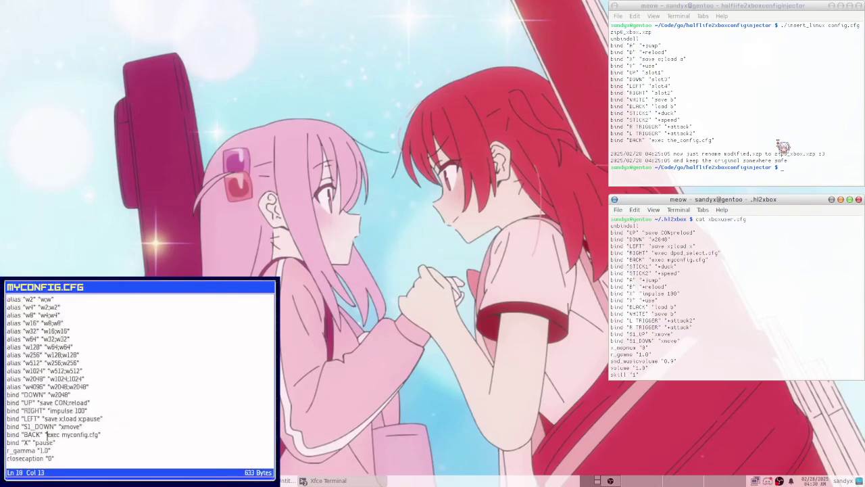
pyautogui.press('Escape')
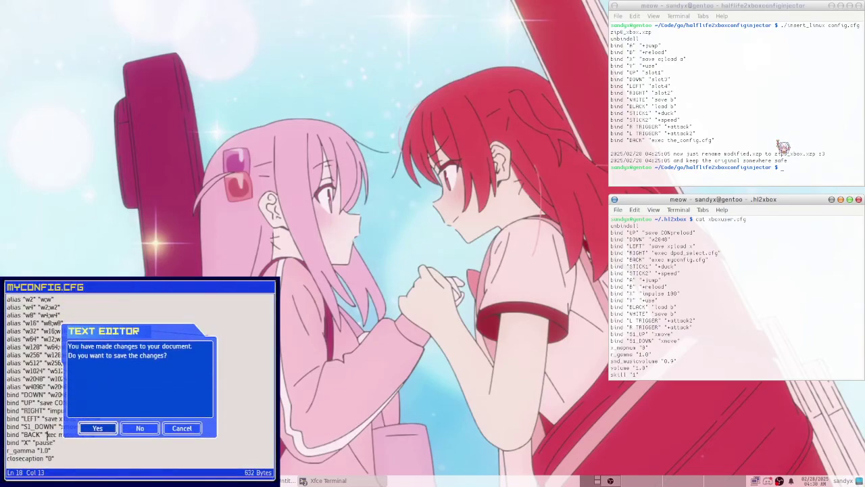
pyautogui.press('Right')
pyautogui.press('Return')
pyautogui.press('Escape')
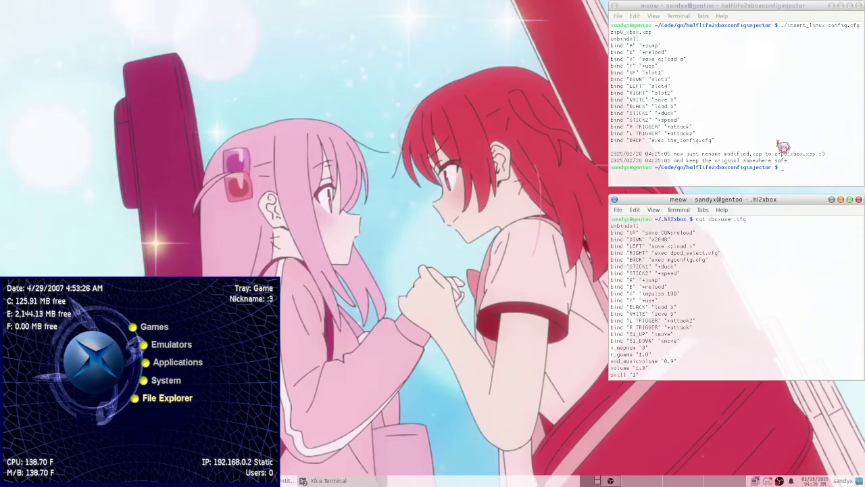
# - Launch Half-Life 2 from the dashboard's Games list
pyautogui.press('Up')
pyautogui.press('Up')
pyautogui.press('Up')
pyautogui.press('Up')
pyautogui.press('Return')
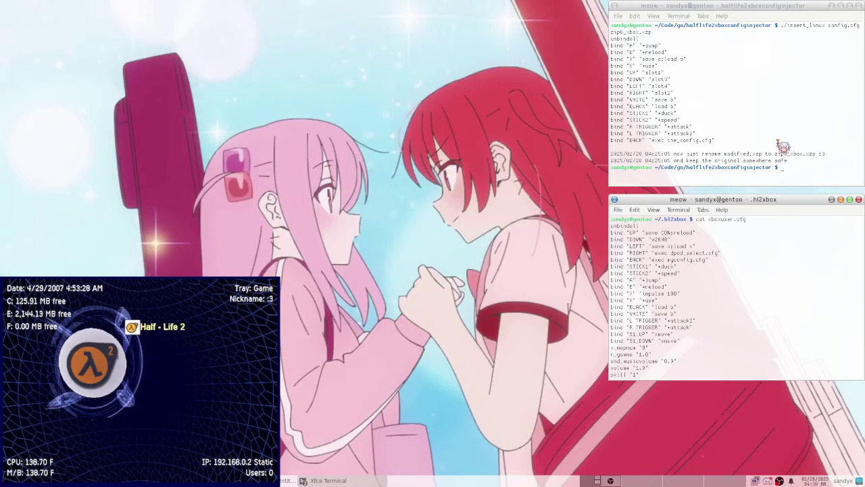
pyautogui.press('Return')
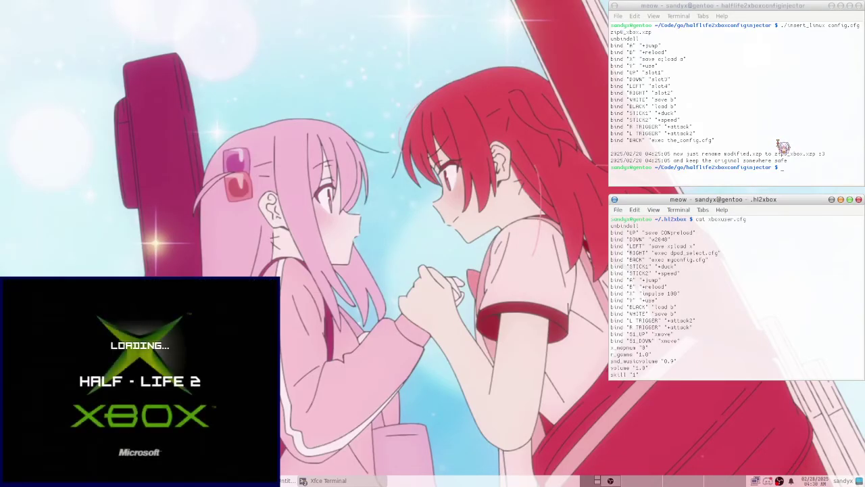
# - Review the bindings and trailing settings of the xboxuser.cfg output in the .hl2xbox terminal
pyautogui.scroll(-4, 768, 287)
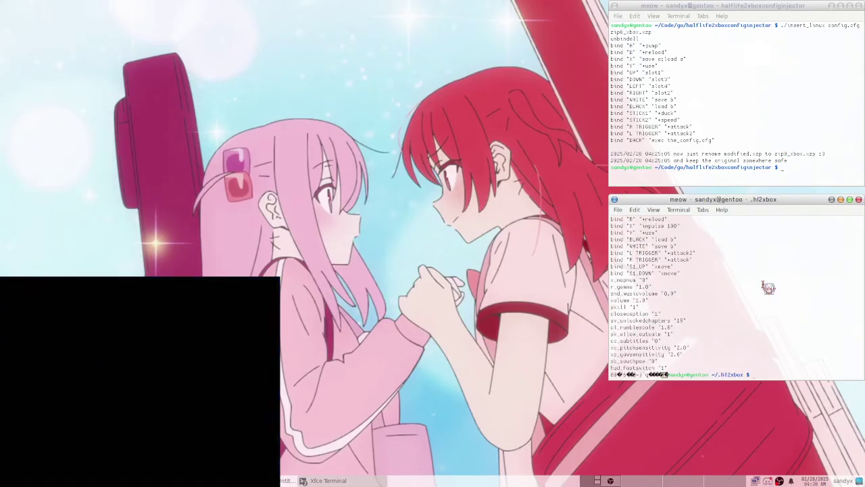
pyautogui.scroll(3, 768, 287)
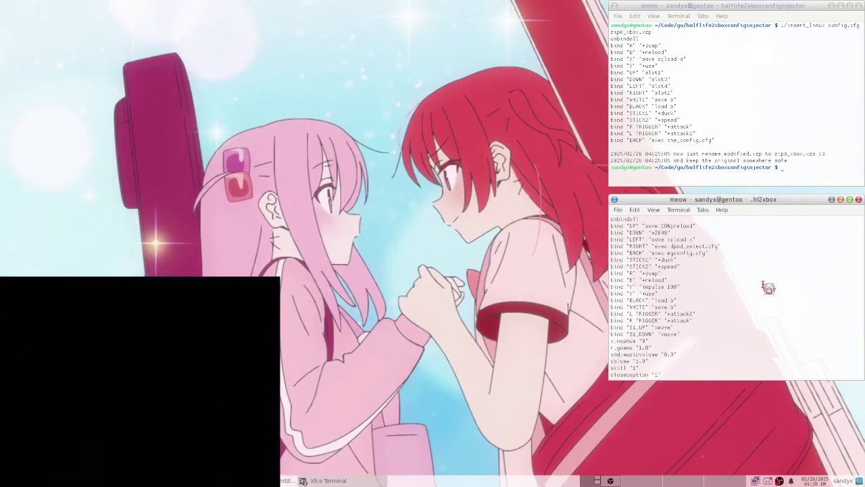
pyautogui.scroll(-3, 768, 287)
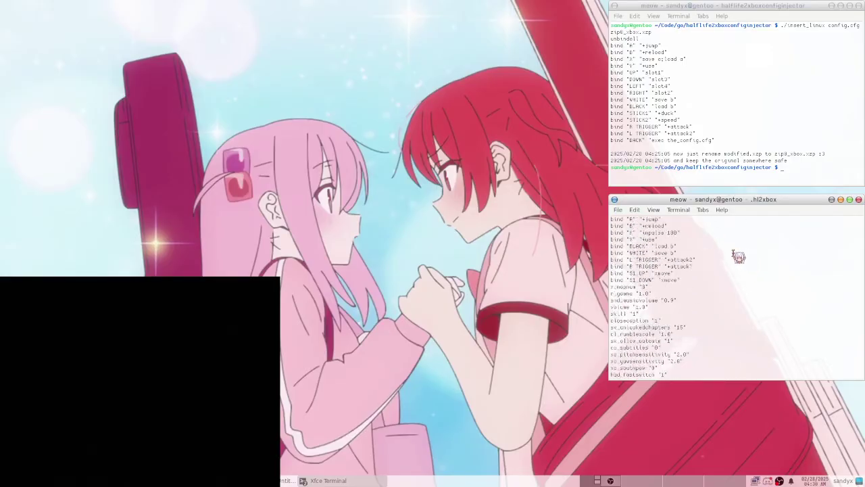
pyautogui.scroll(5, 737, 260)
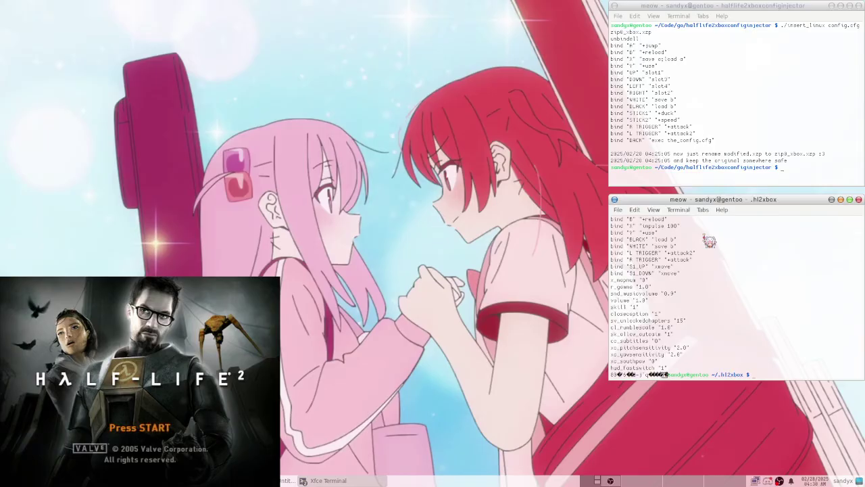
# - Enter Half-Life 2's main menu from the title screen
pyautogui.press('Return')
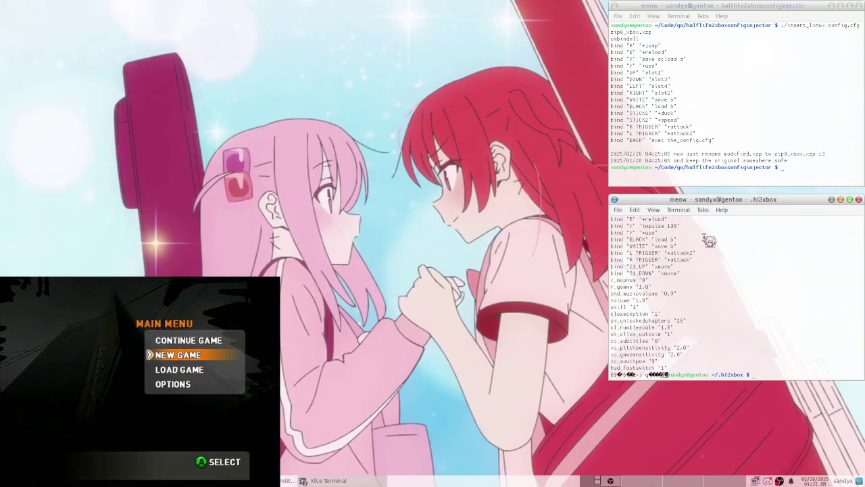
pyautogui.press('Down')
pyautogui.press('Up')
pyautogui.press('Up')
pyautogui.press('Down')
pyautogui.press('Down')
pyautogui.press('Up')
pyautogui.press('Up')
pyautogui.press('Down')
pyautogui.press('Down')
pyautogui.press('Up')
pyautogui.press('Up')
pyautogui.press('Down')
pyautogui.press('Down')
pyautogui.press('Up')
pyautogui.press('Up')
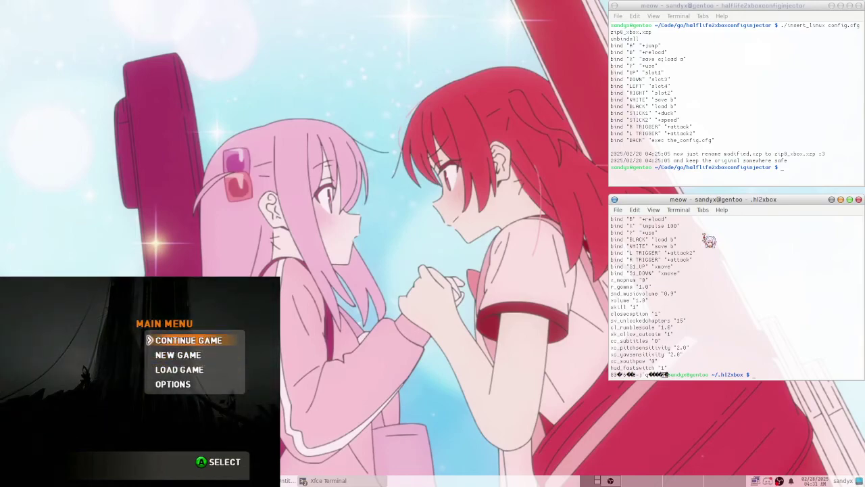
pyautogui.press('Down')
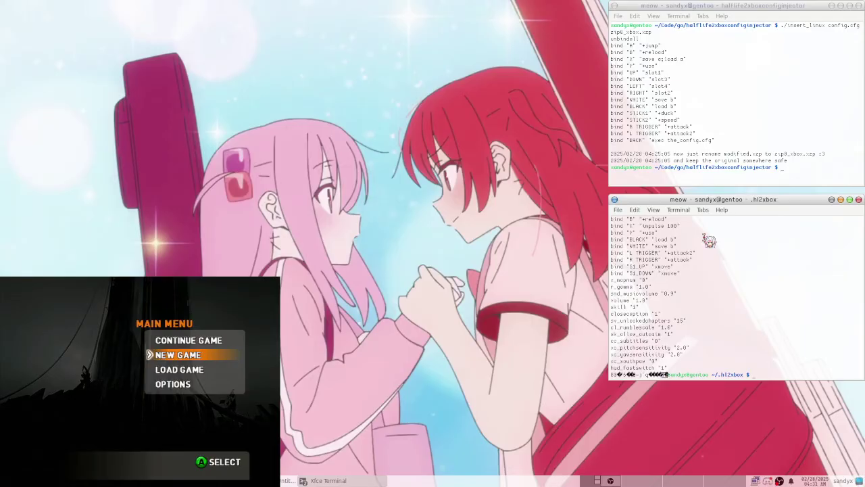
pyautogui.press('Down')
pyautogui.press('Return')
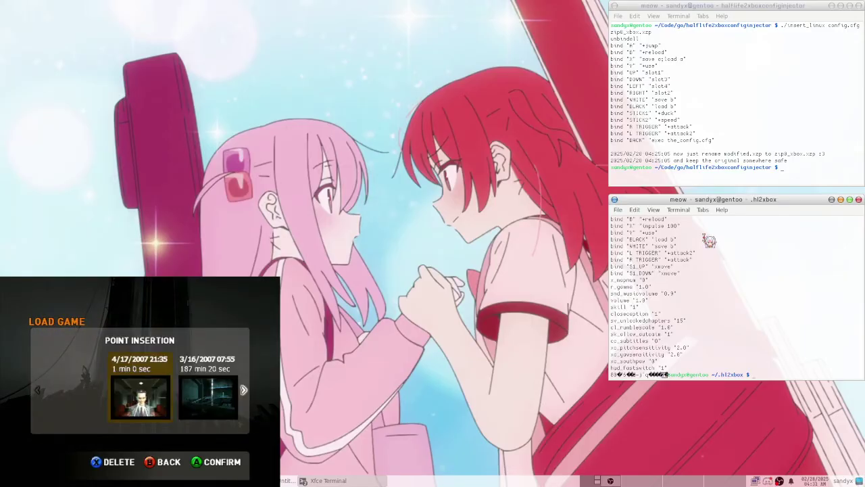
pyautogui.press('Escape')
# - Start a new game from the Water Hazard chapter
pyautogui.press('Up')
pyautogui.press('Return')
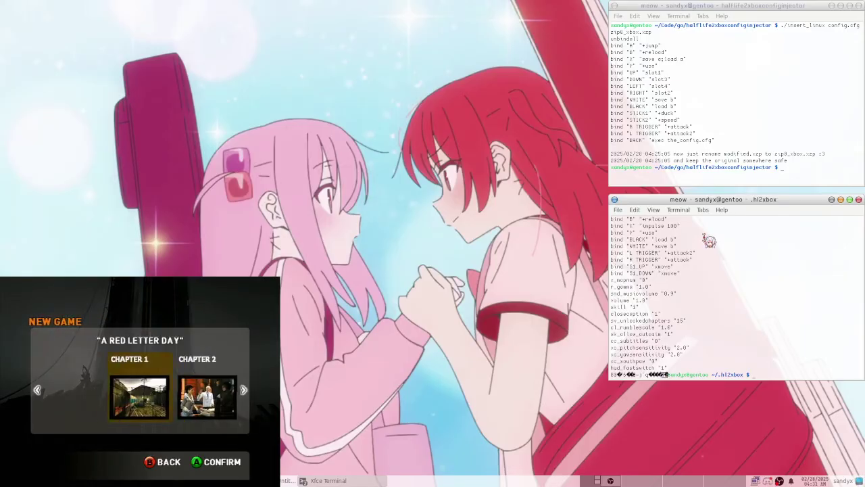
pyautogui.press('Right')
pyautogui.press('Right')
pyautogui.press('Right')
pyautogui.press('Return')
pyautogui.press('Return')
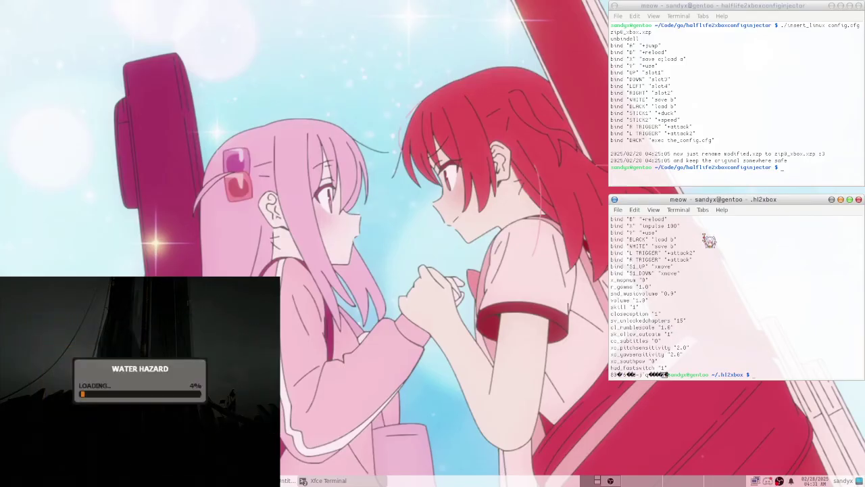